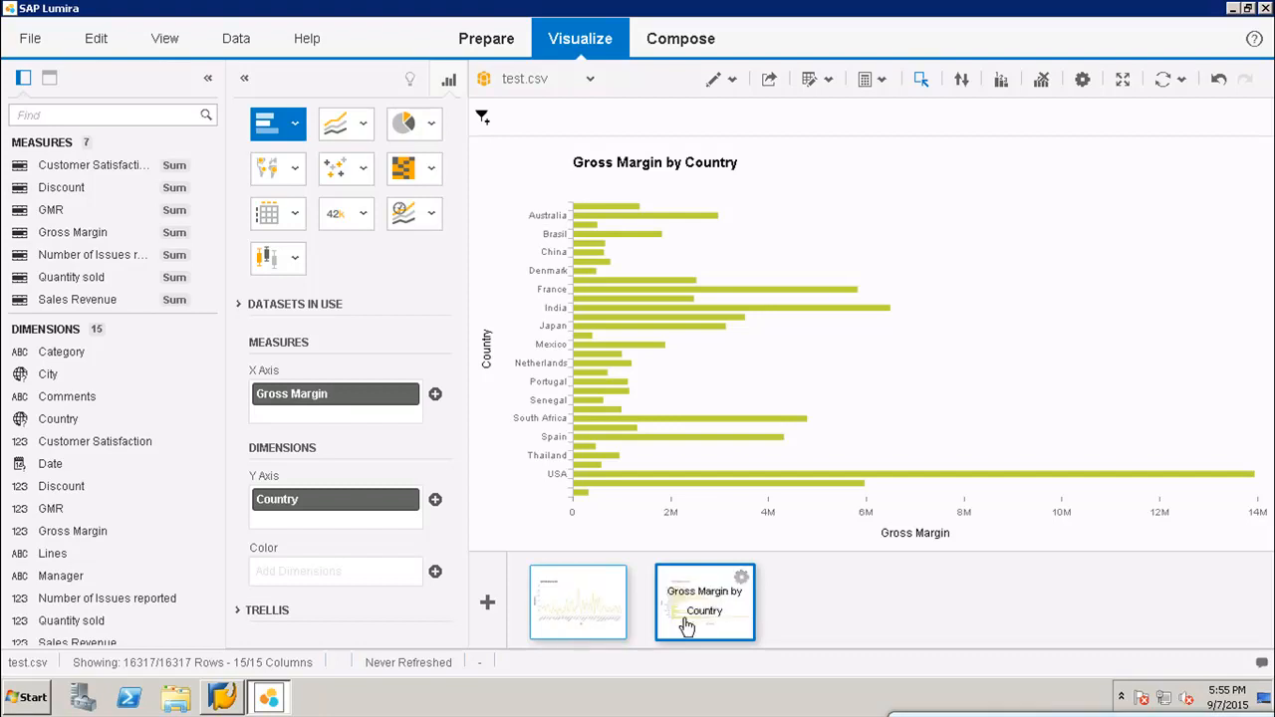
- Open the Compose room and check which datasets and stories are available
click(668, 42)
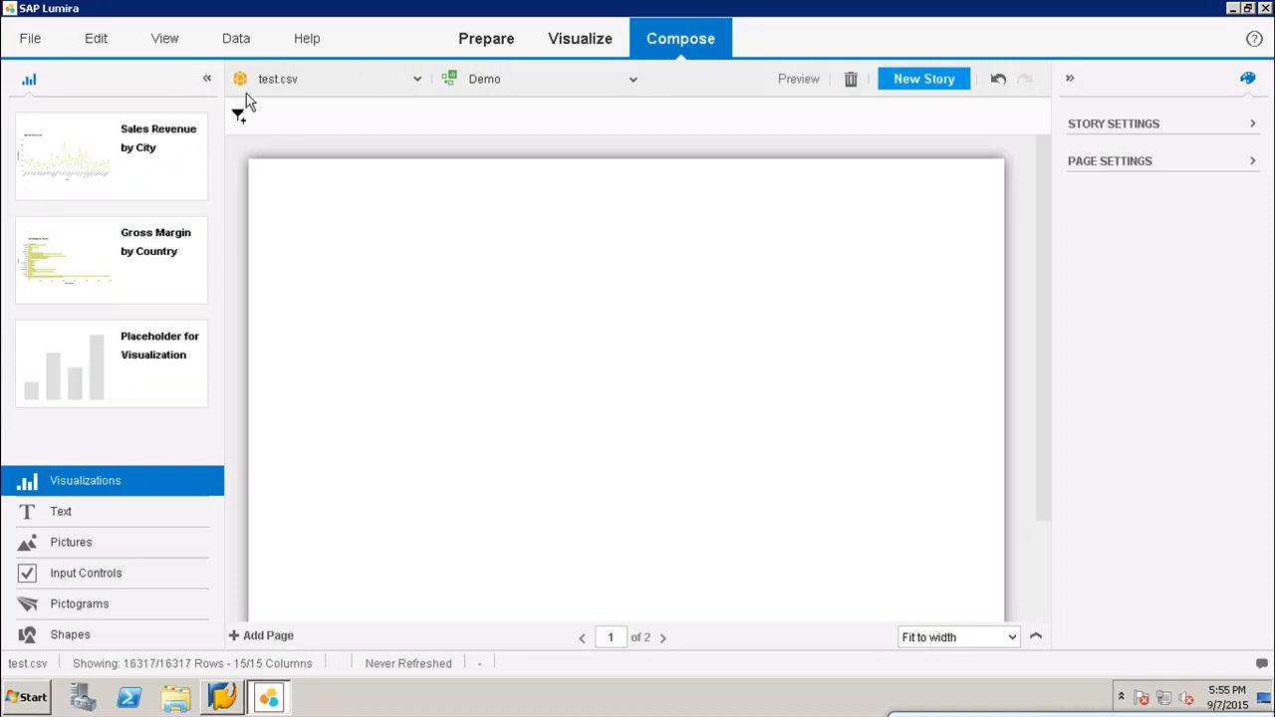
click(417, 82)
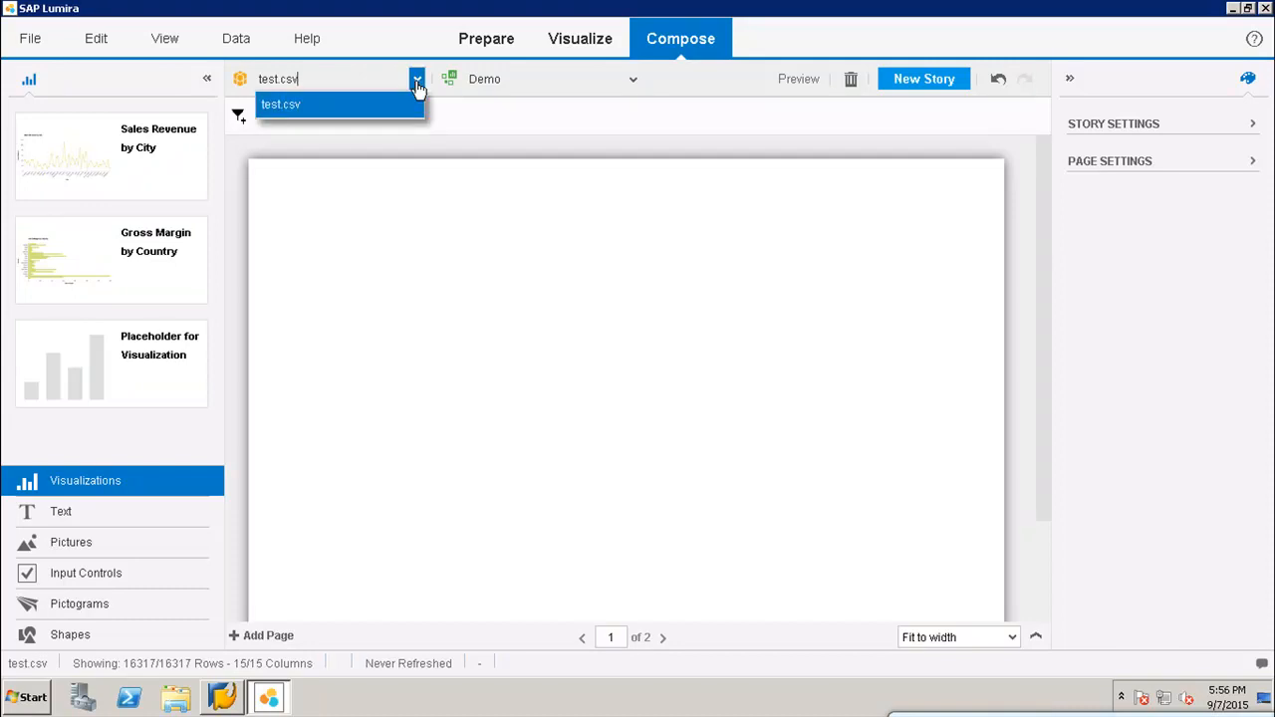
click(418, 84)
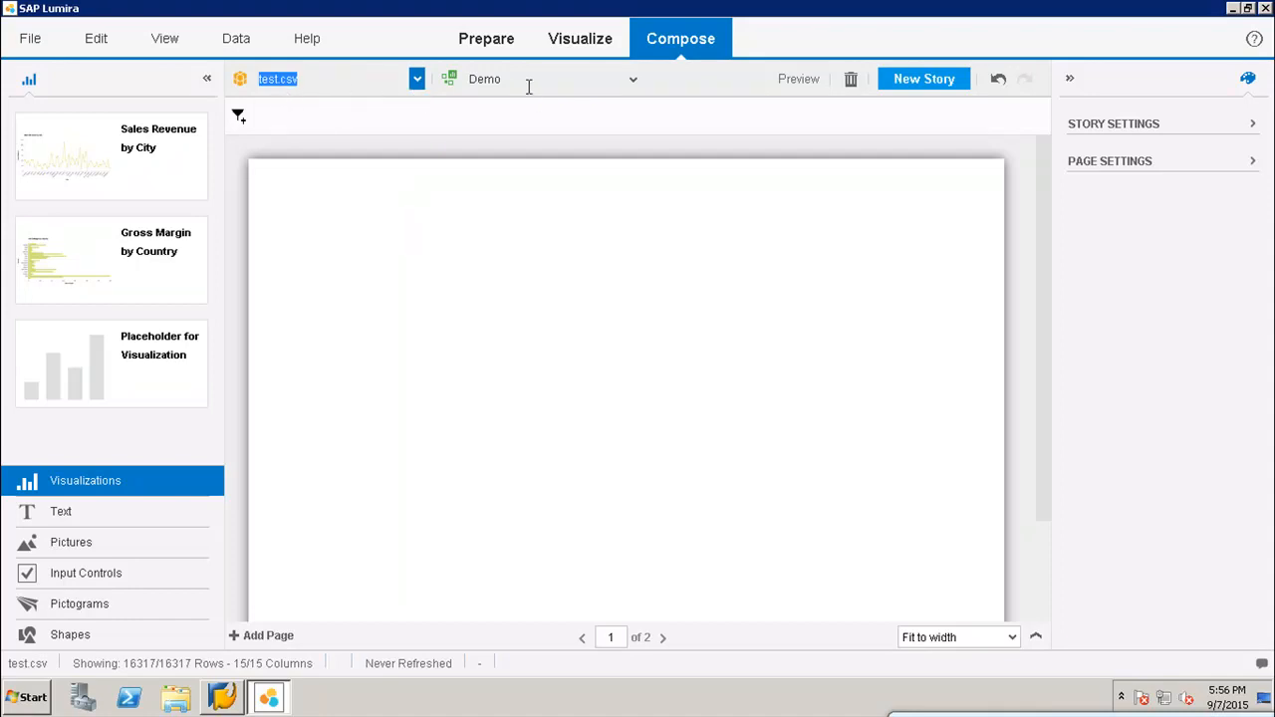
click(633, 81)
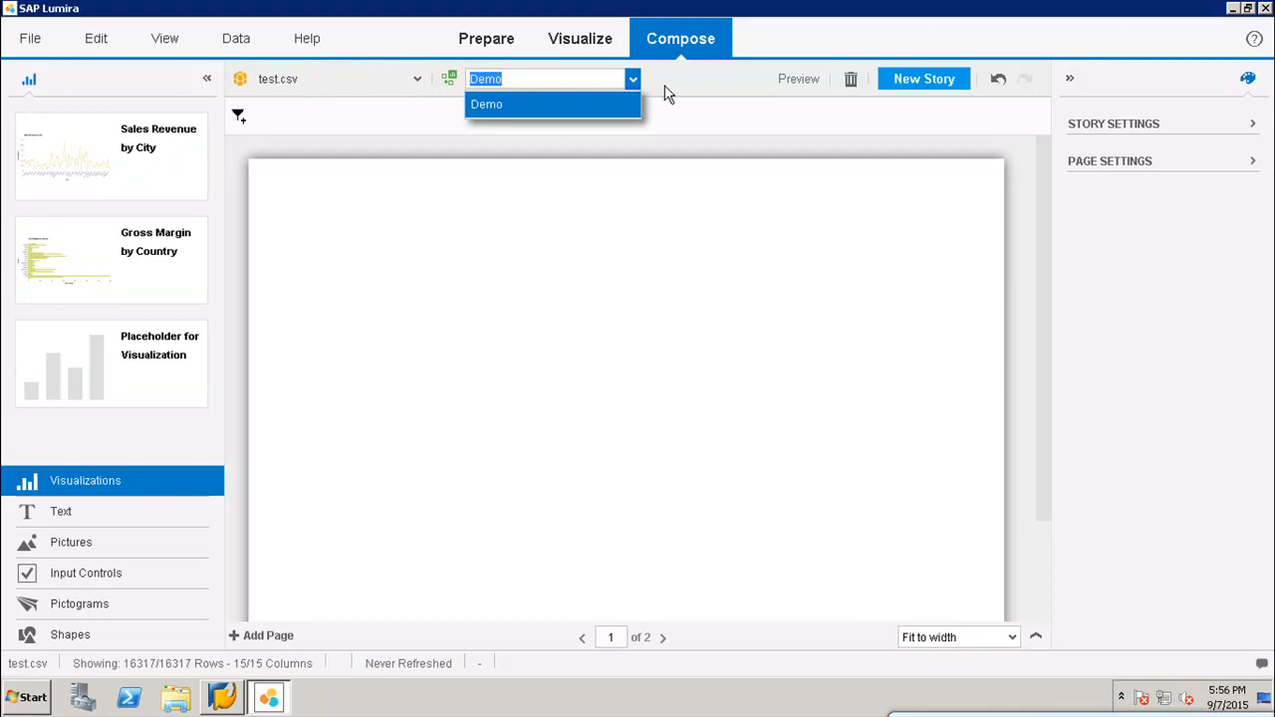
click(668, 93)
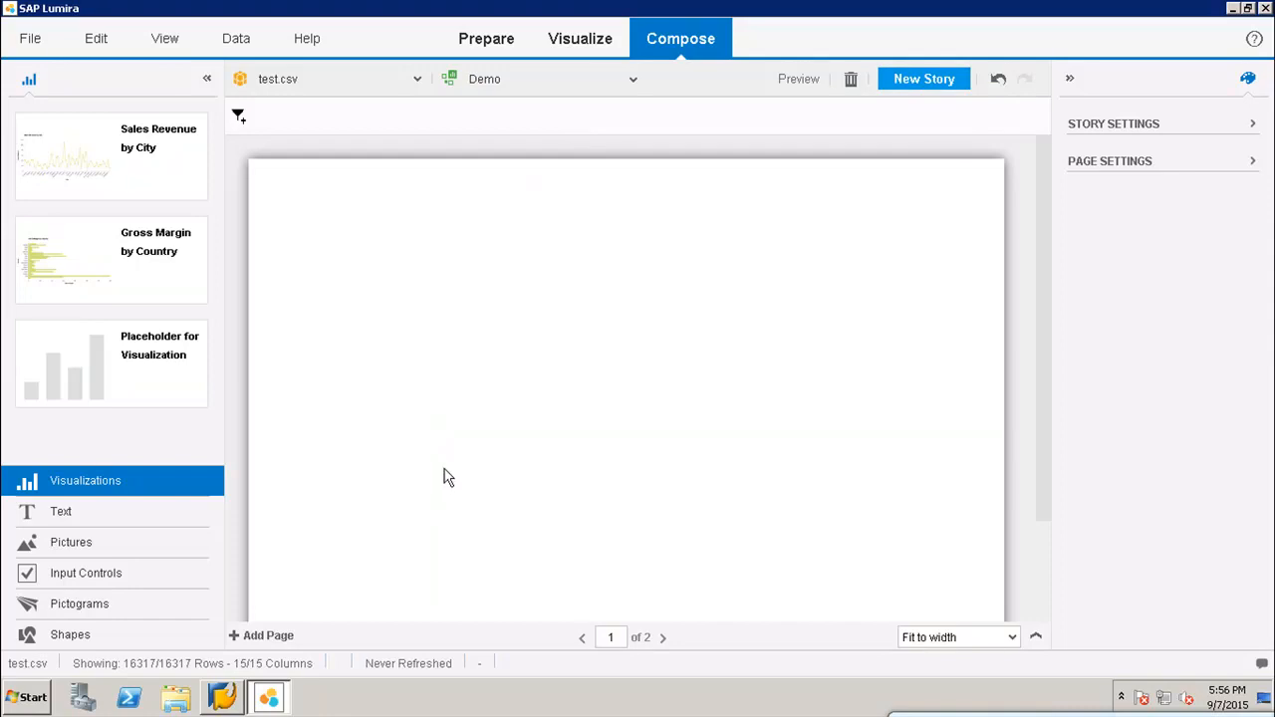
- Create a new story named Demo_1 using the Blank page template
click(907, 90)
click(429, 178)
key(BackSpace)
key(BackSpace)
key(BackSpace)
key(BackSpace)
key(BackSpace)
key(BackSpace)
key(BackSpace)
key(BackSpace)
key(BackSpace)
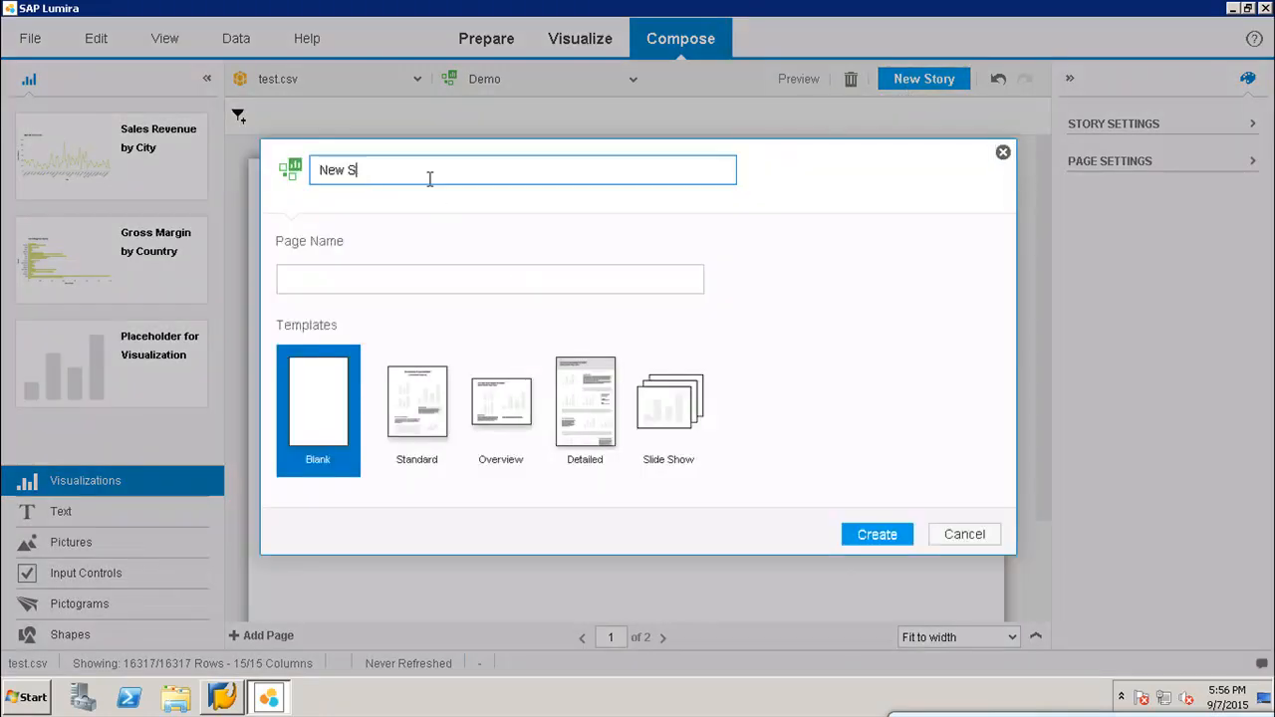
text(Demo_1)
click(317, 419)
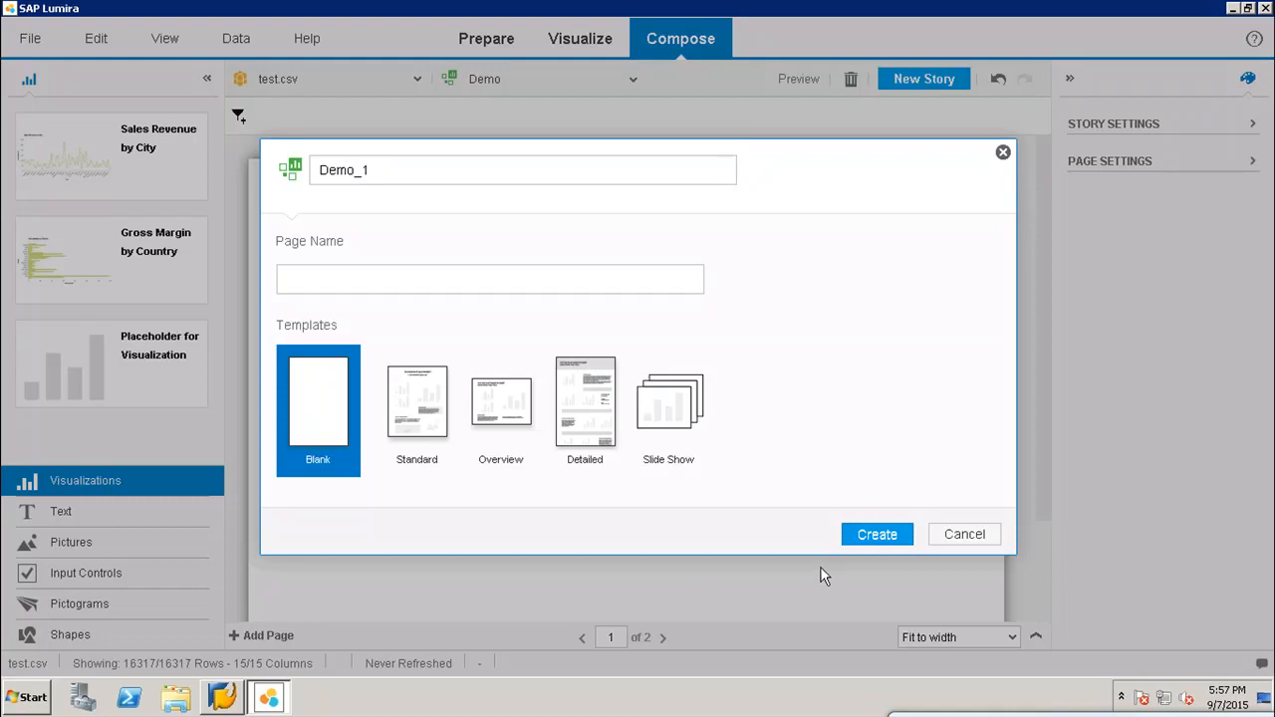
click(876, 535)
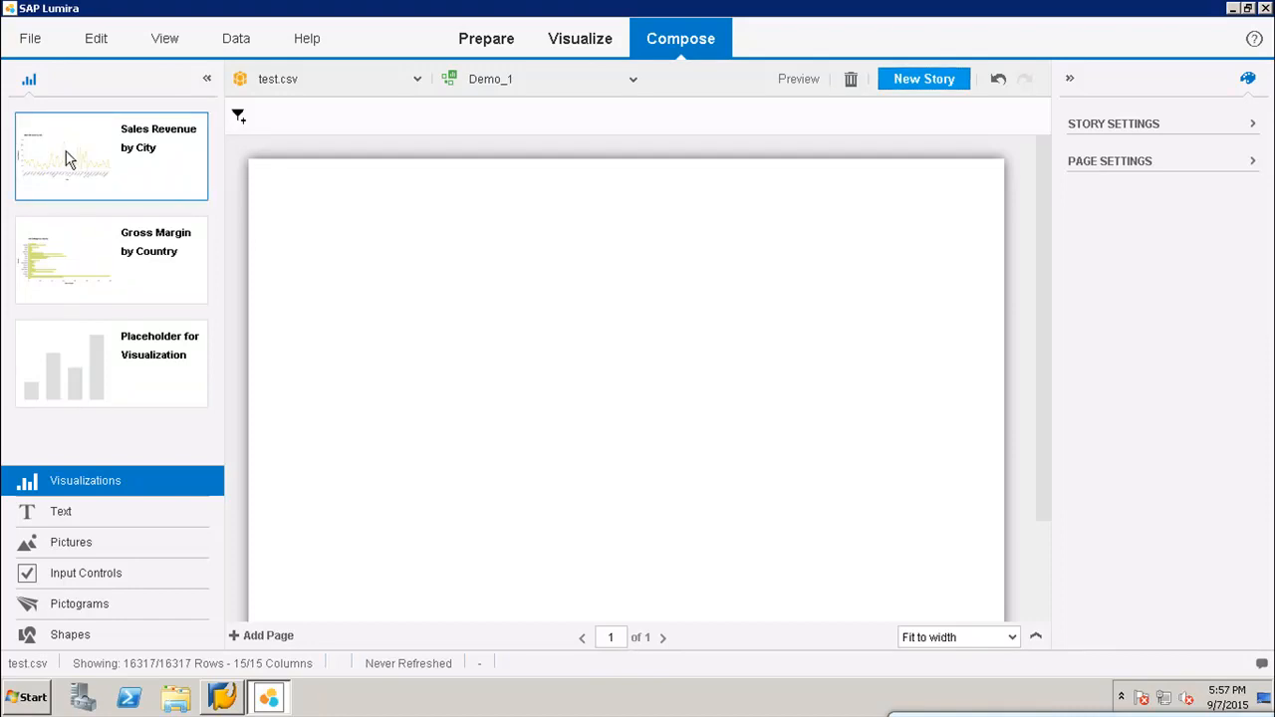
- Place the Sales Revenue by City chart on the first page and enlarge it to fill most of the page
drag(95, 169, 379, 242)
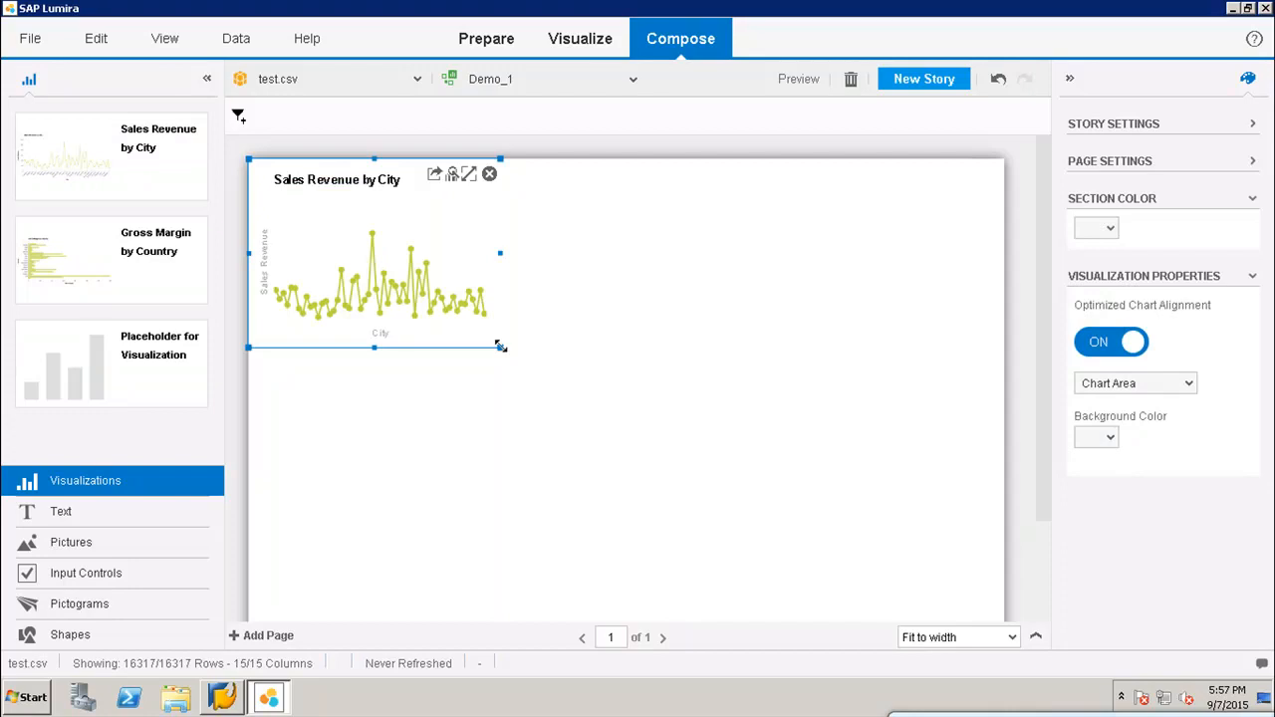
drag(504, 348, 900, 573)
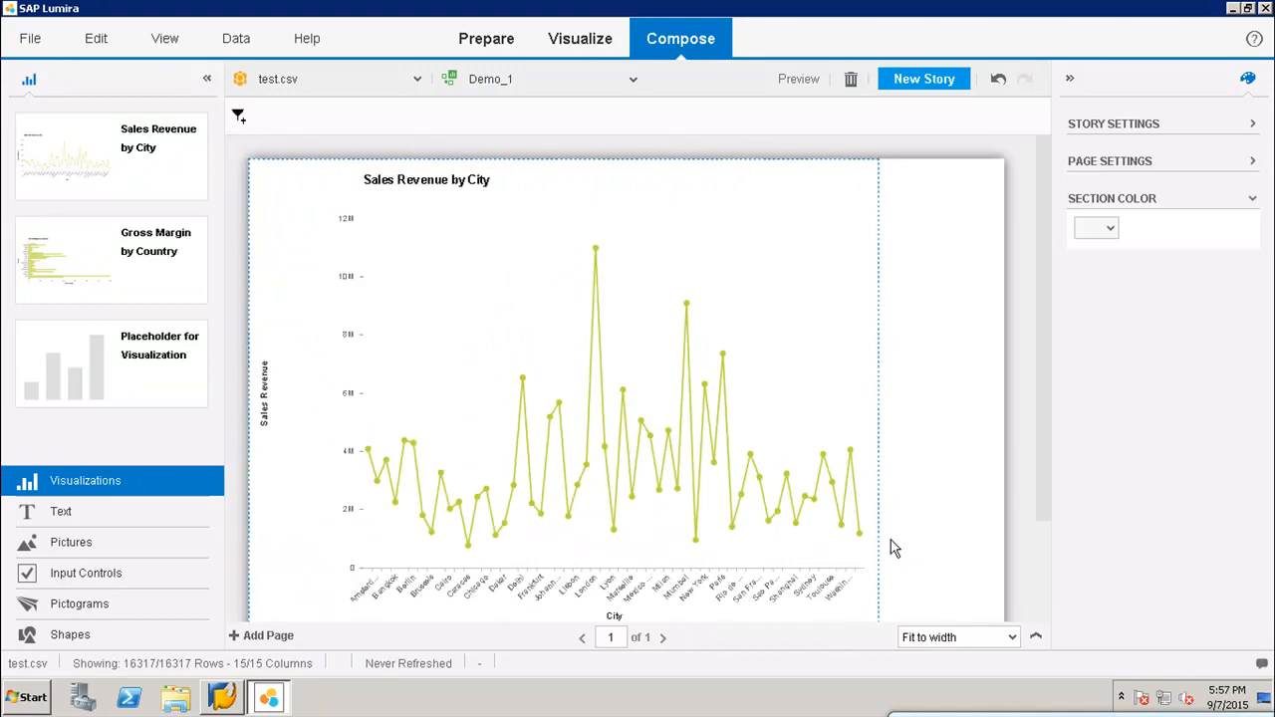
click(626, 263)
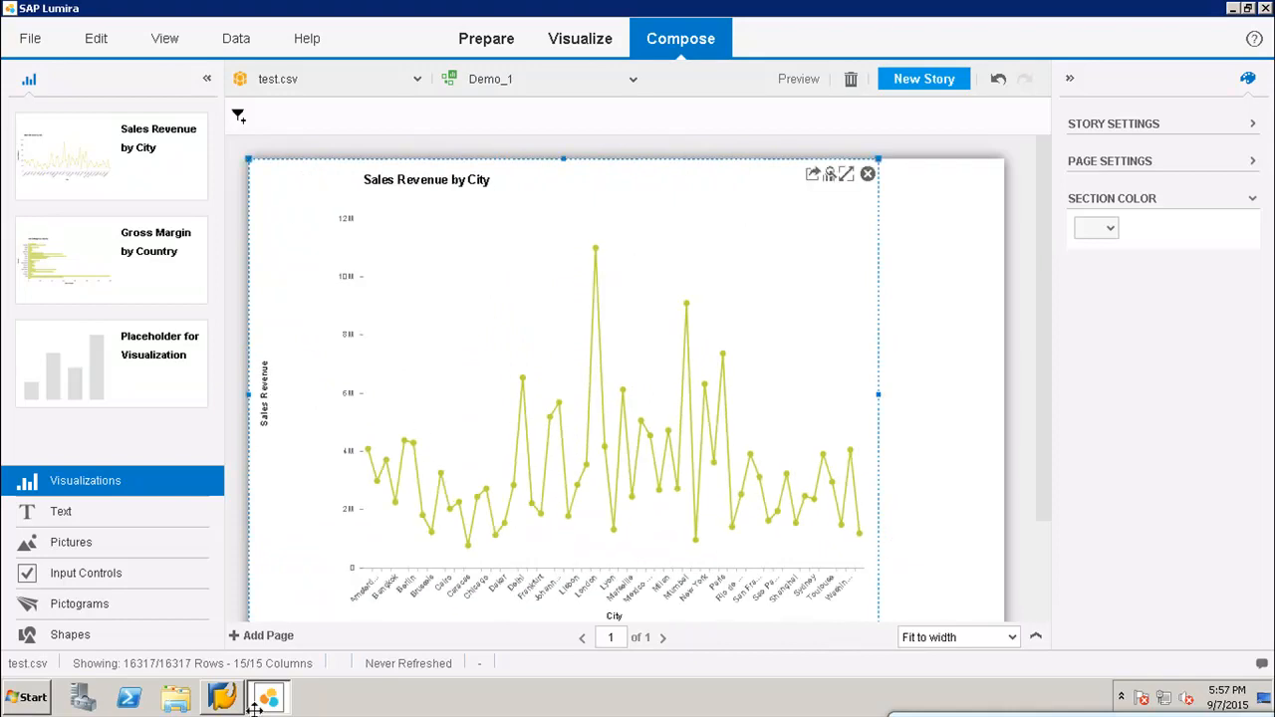
- Add a blank second page and place the Gross Margin by Country chart on it, enlarged to nearly the page width
click(254, 643)
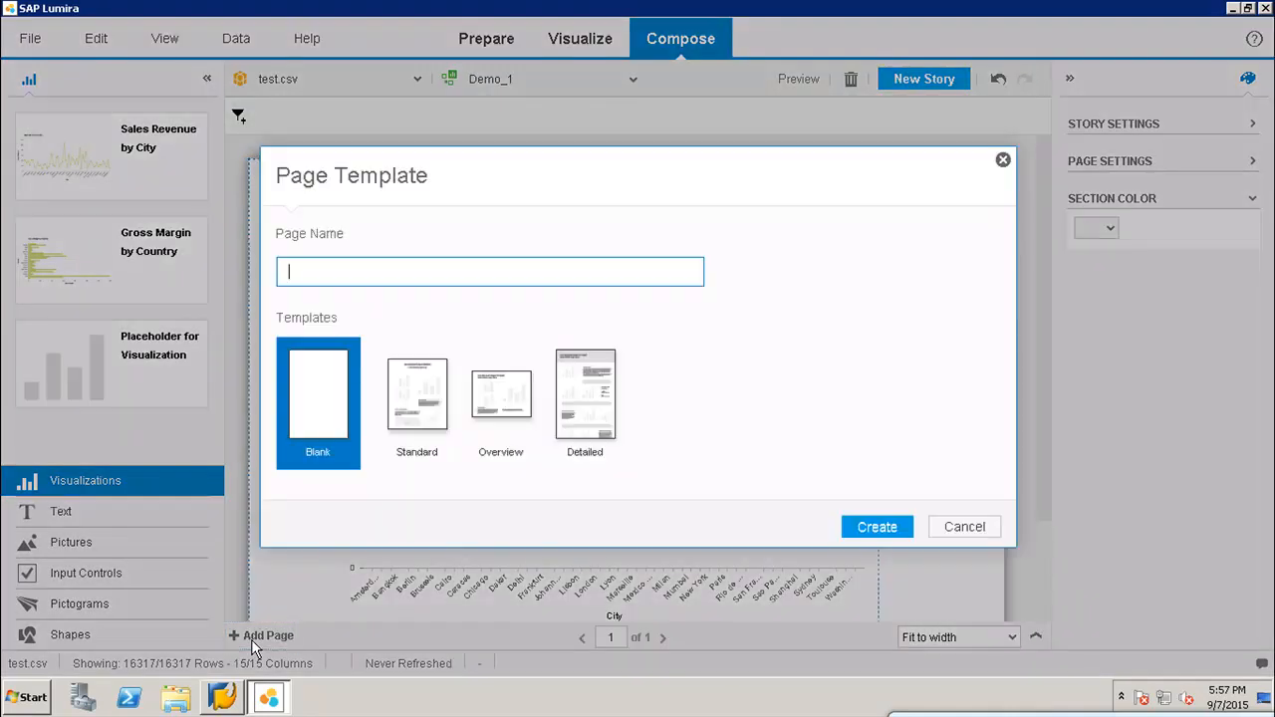
click(878, 528)
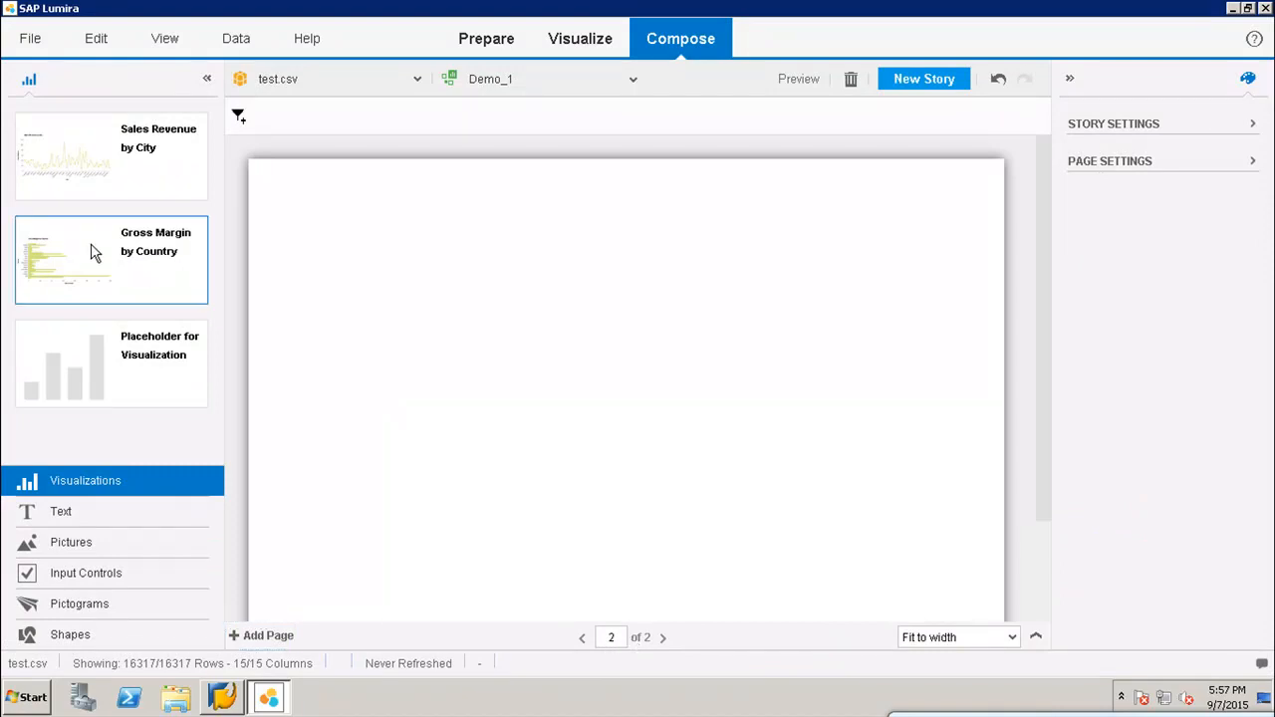
drag(125, 261, 350, 230)
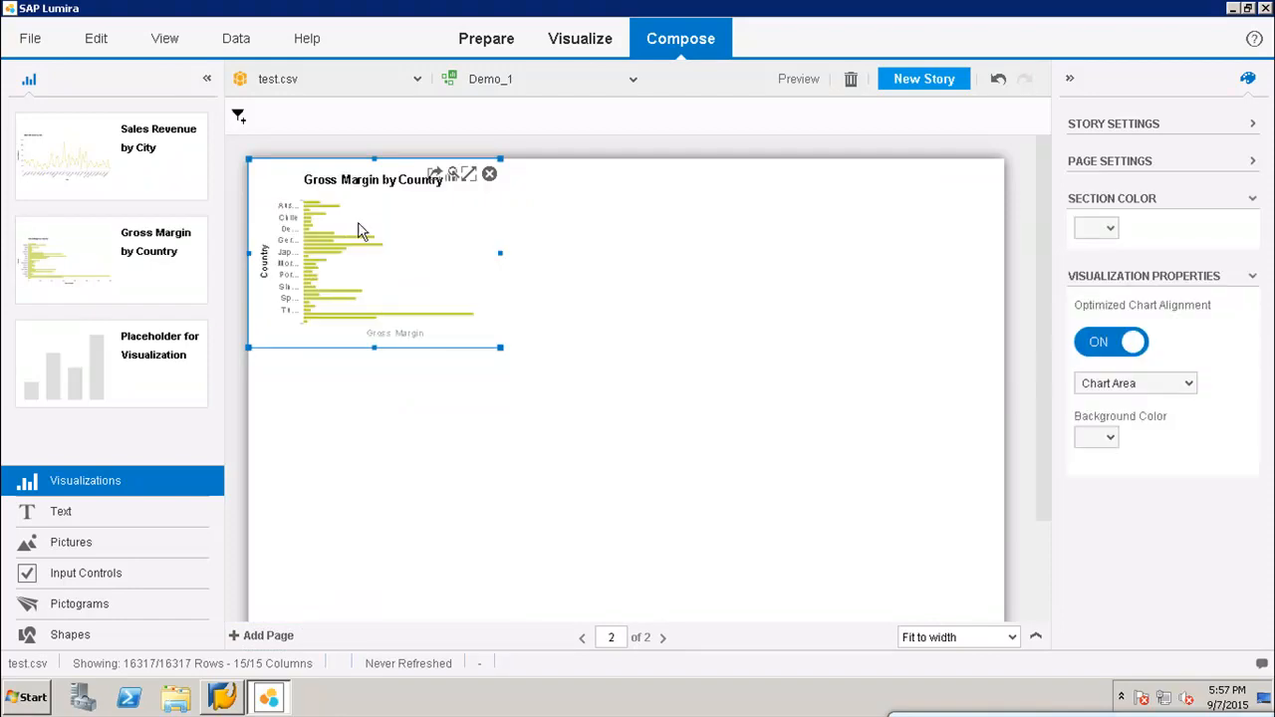
drag(498, 348, 955, 574)
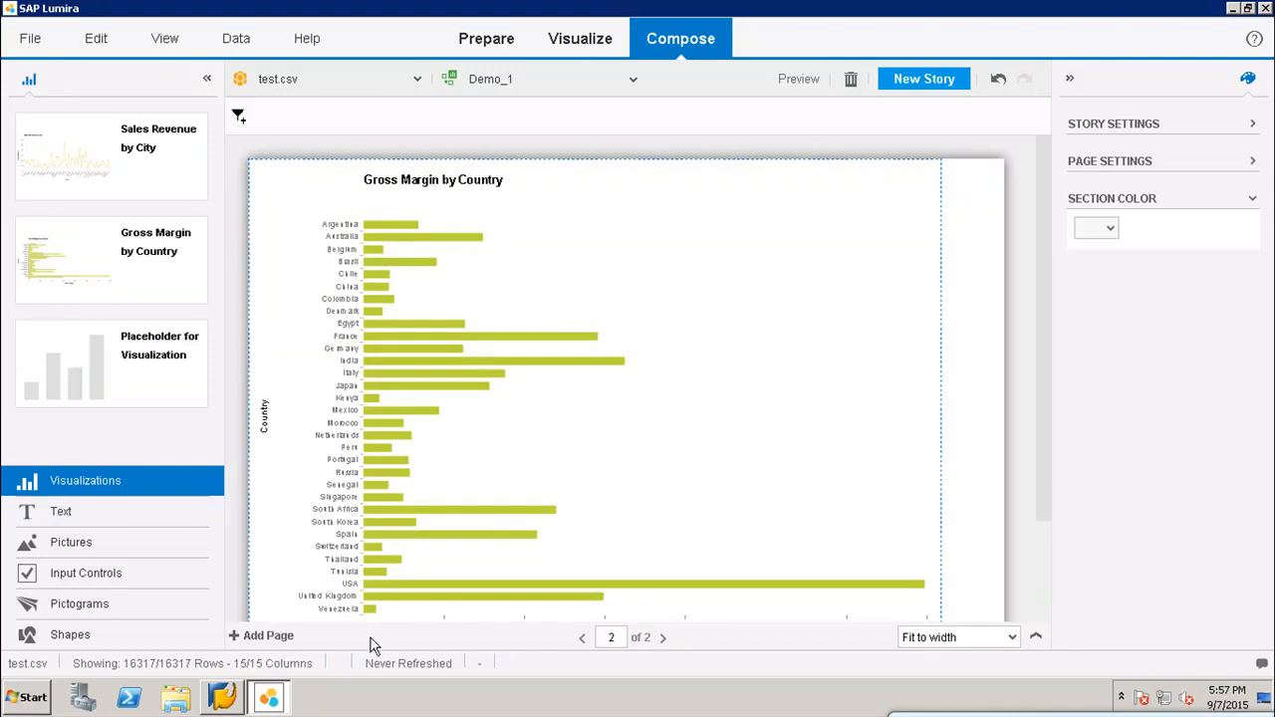
- Add a blank third page and place a title text on it reading THANK YOU
click(255, 639)
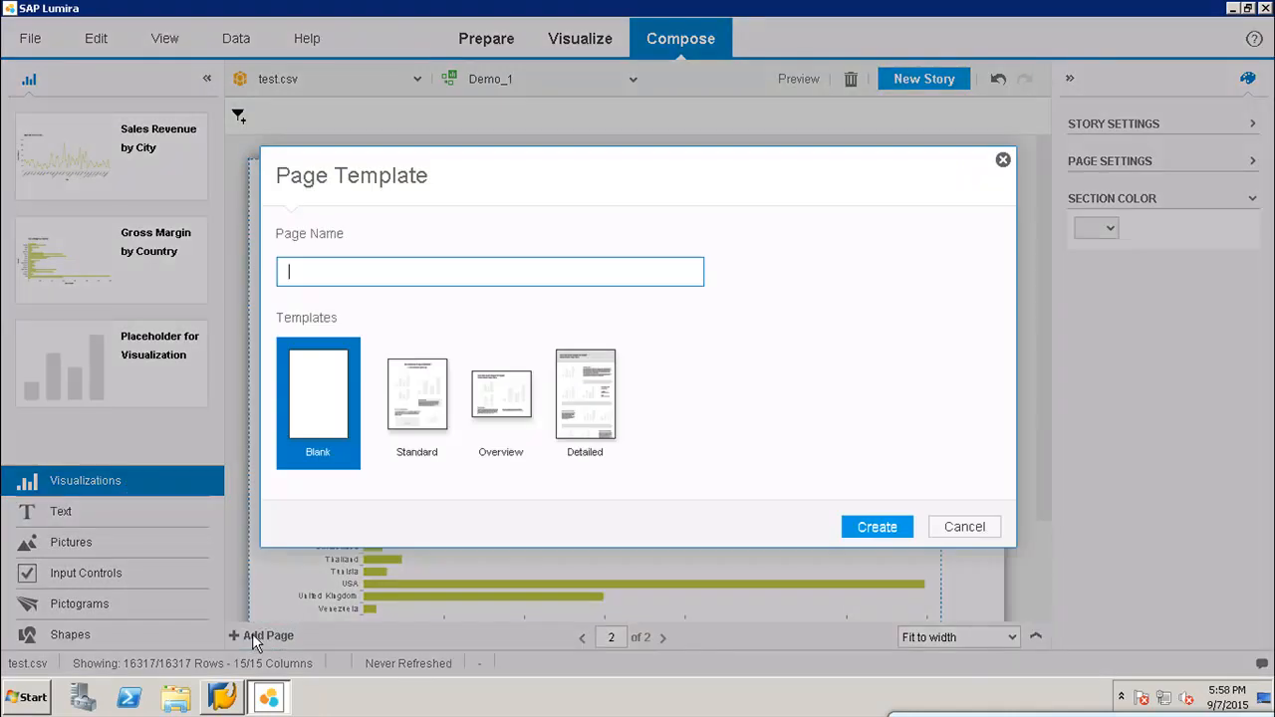
click(901, 528)
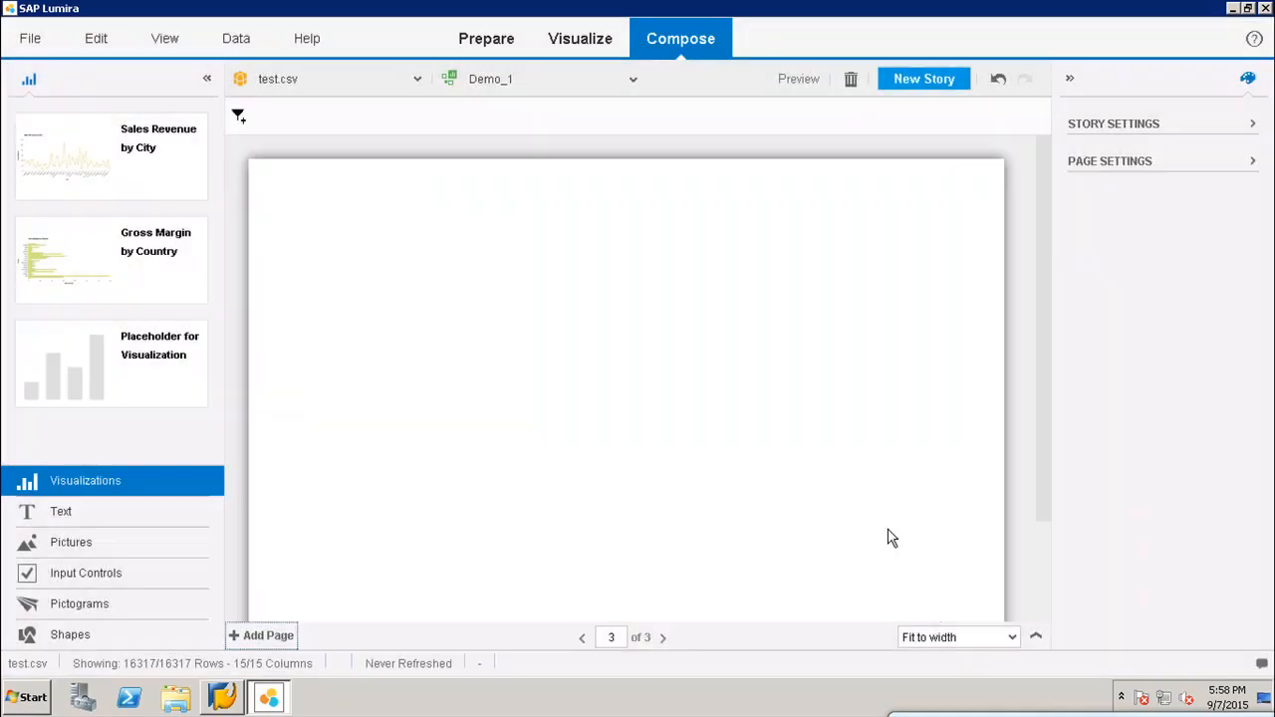
click(101, 510)
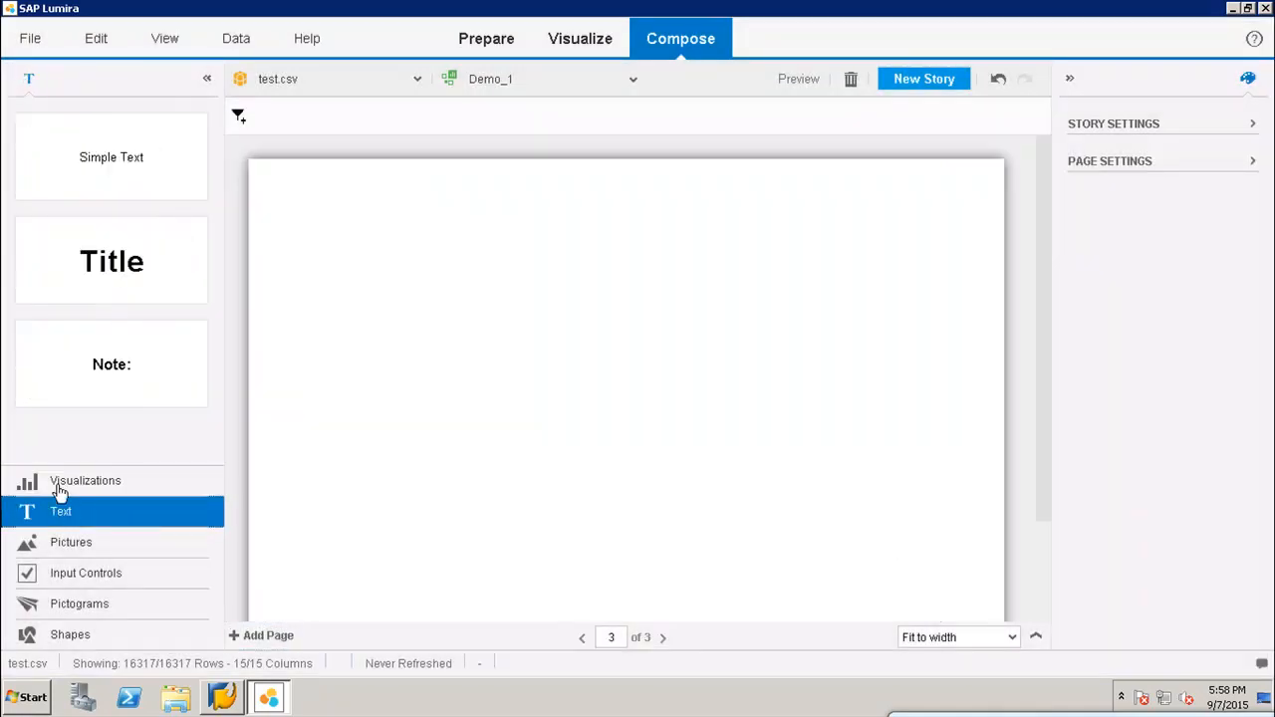
drag(121, 269, 572, 300)
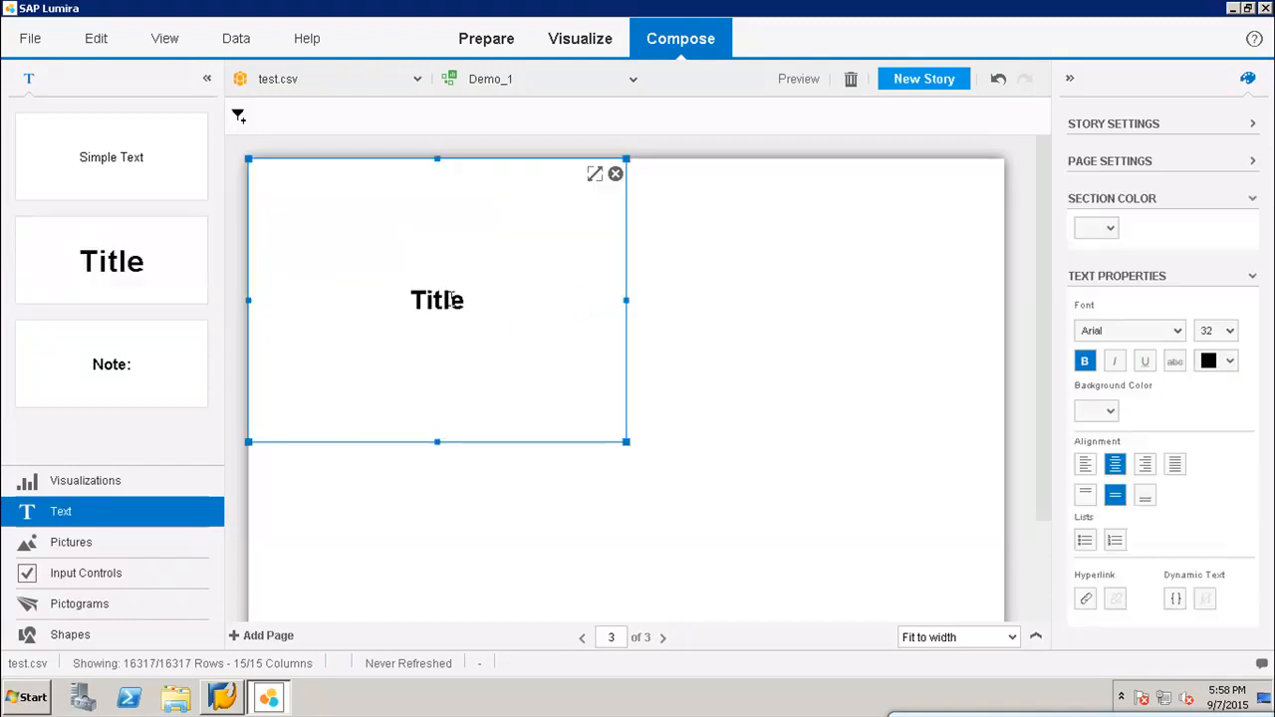
key(BackSpace)
key(BackSpace)
key(BackSpace)
key(BackSpace)
text(HANK YOU)
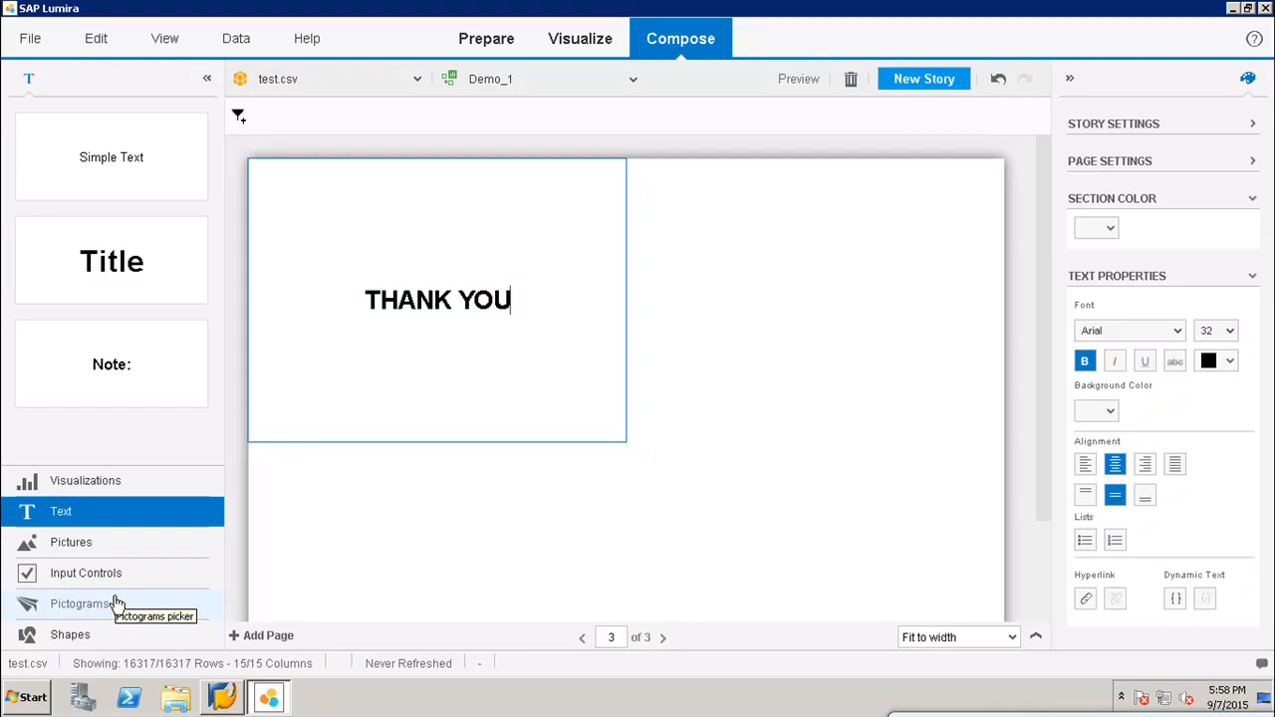
- Preview all three story pages starting from the first, and return to the first page in editing mode
click(584, 641)
click(583, 641)
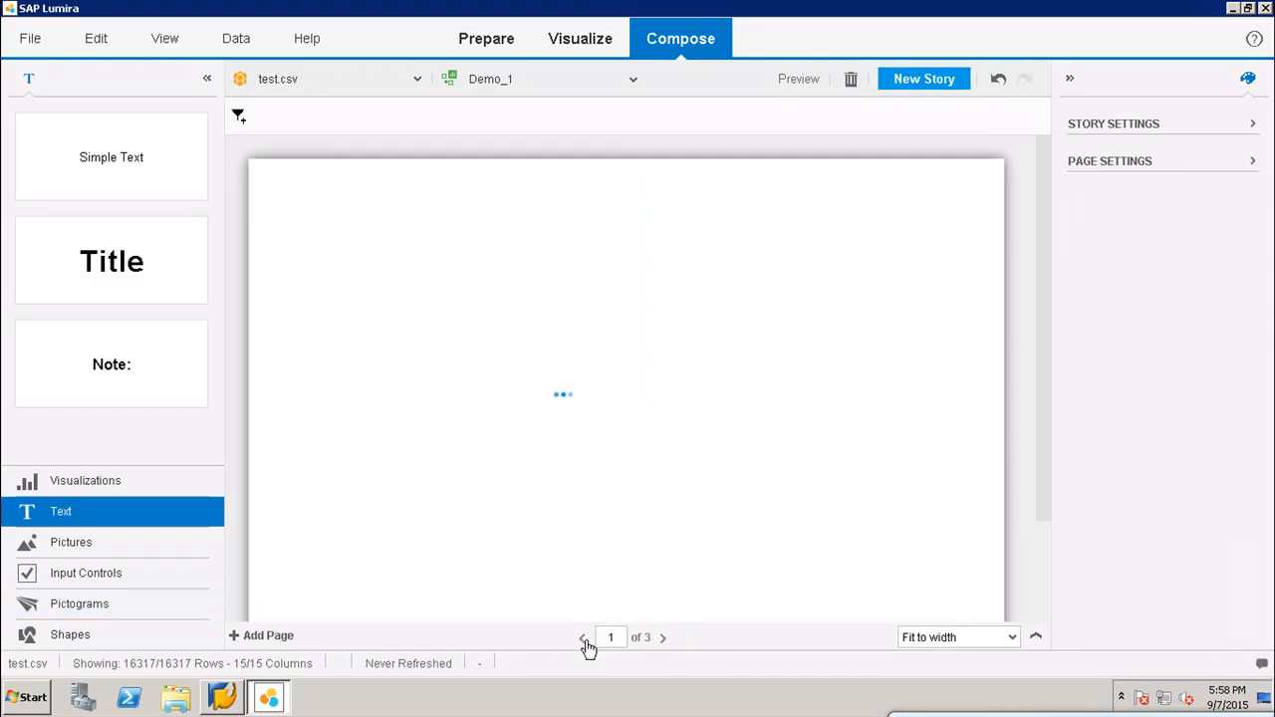
click(679, 270)
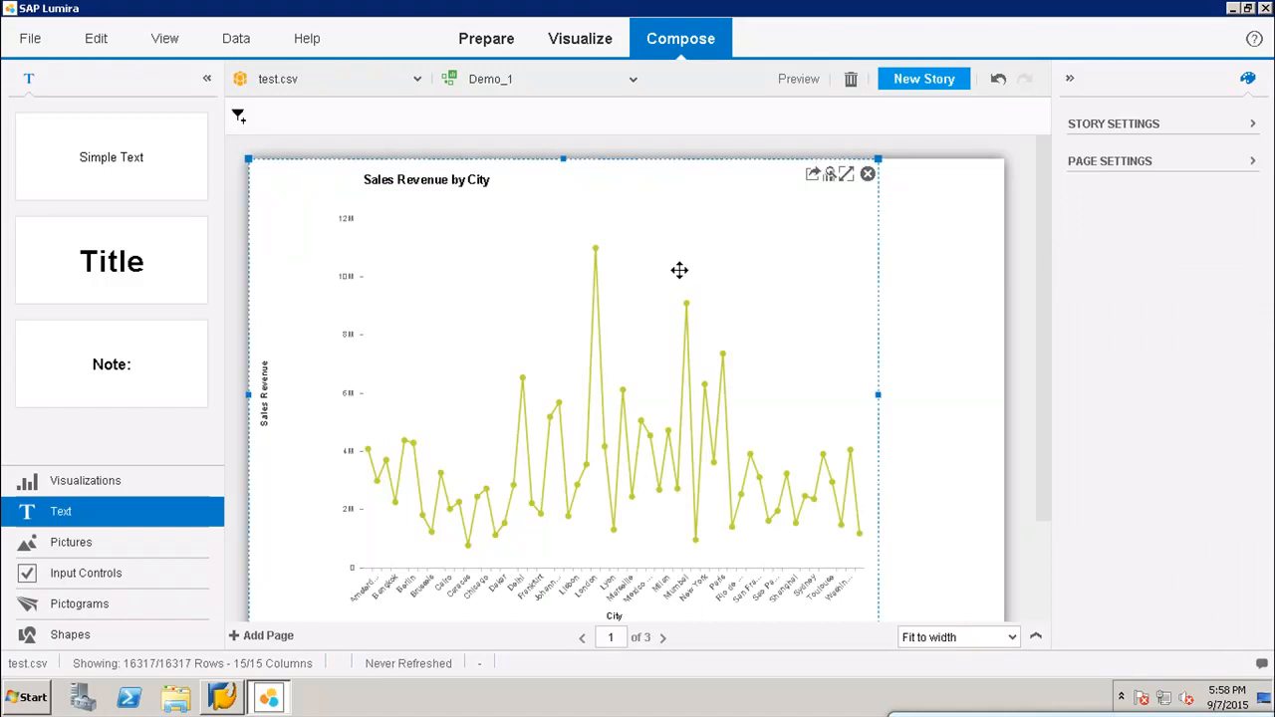
click(734, 149)
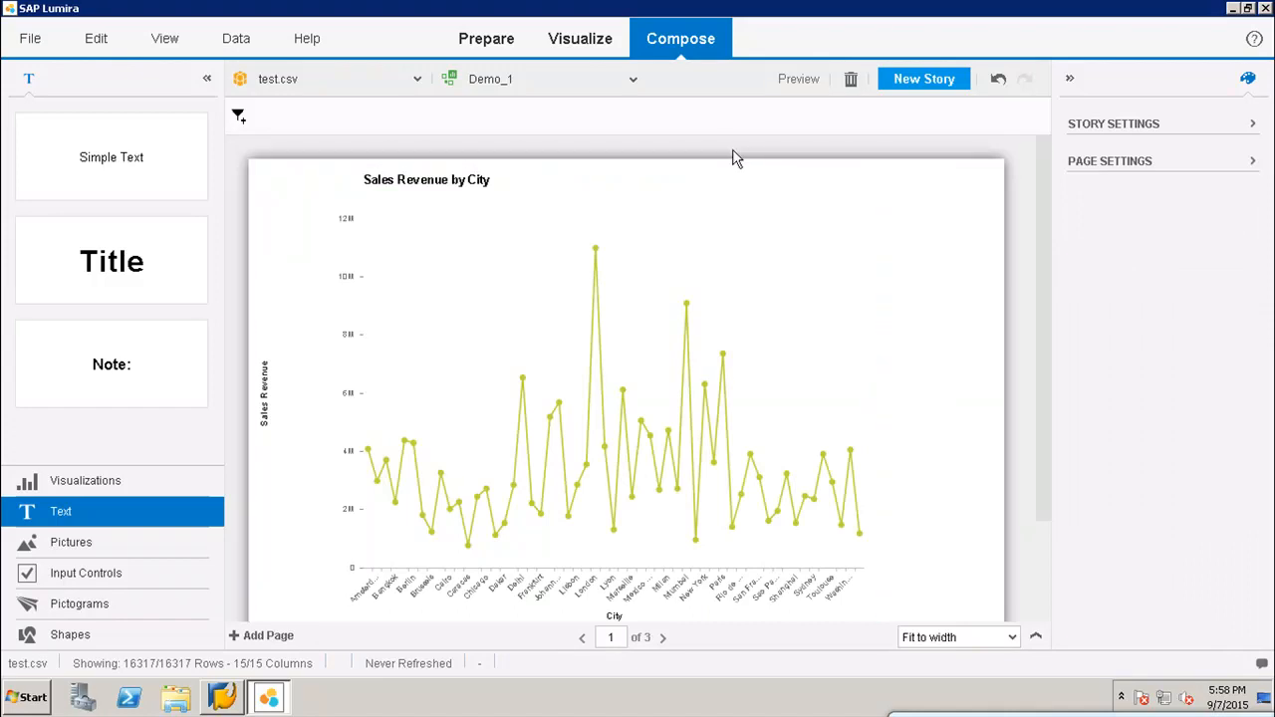
click(798, 84)
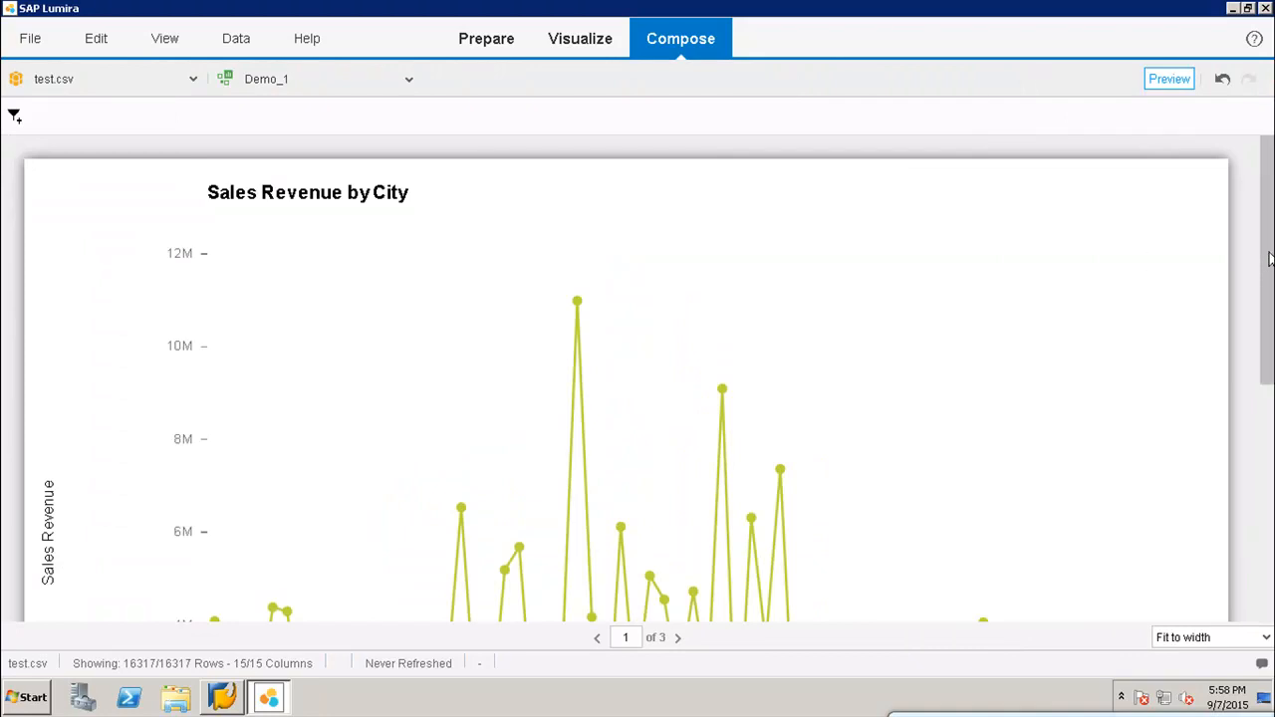
scroll(1270, 259, down, 2)
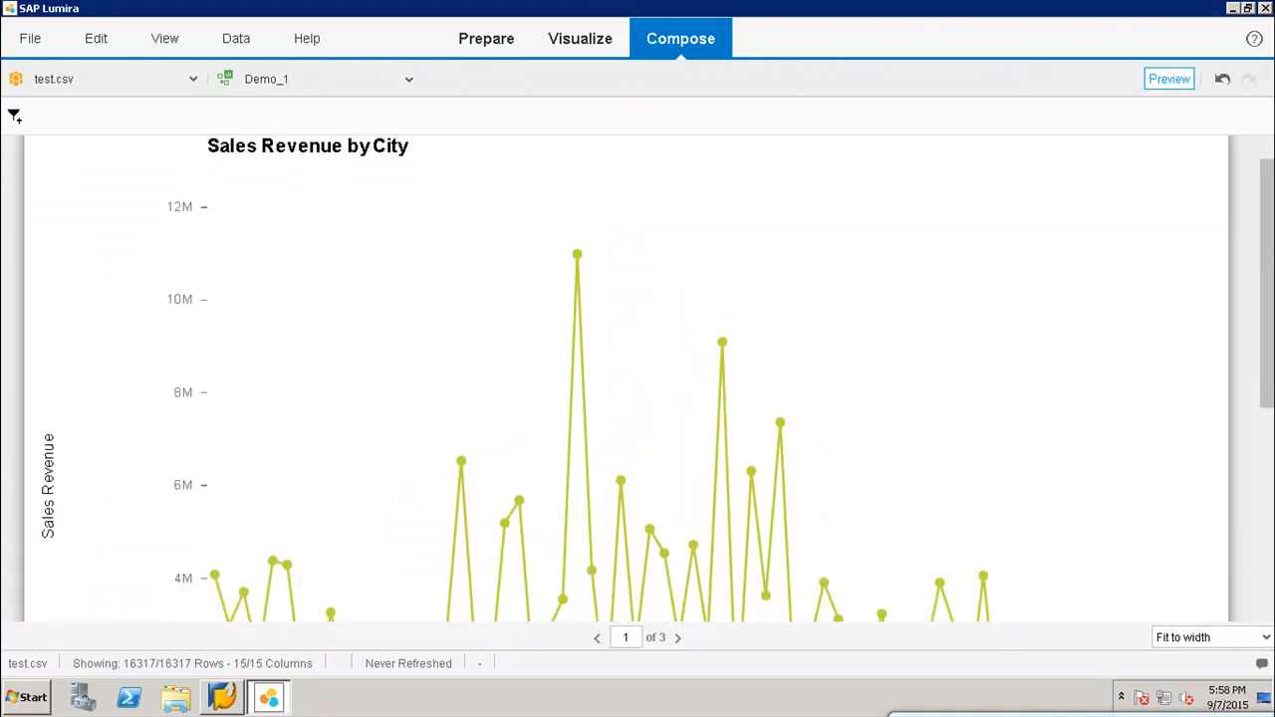
scroll(1269, 259, down, 2)
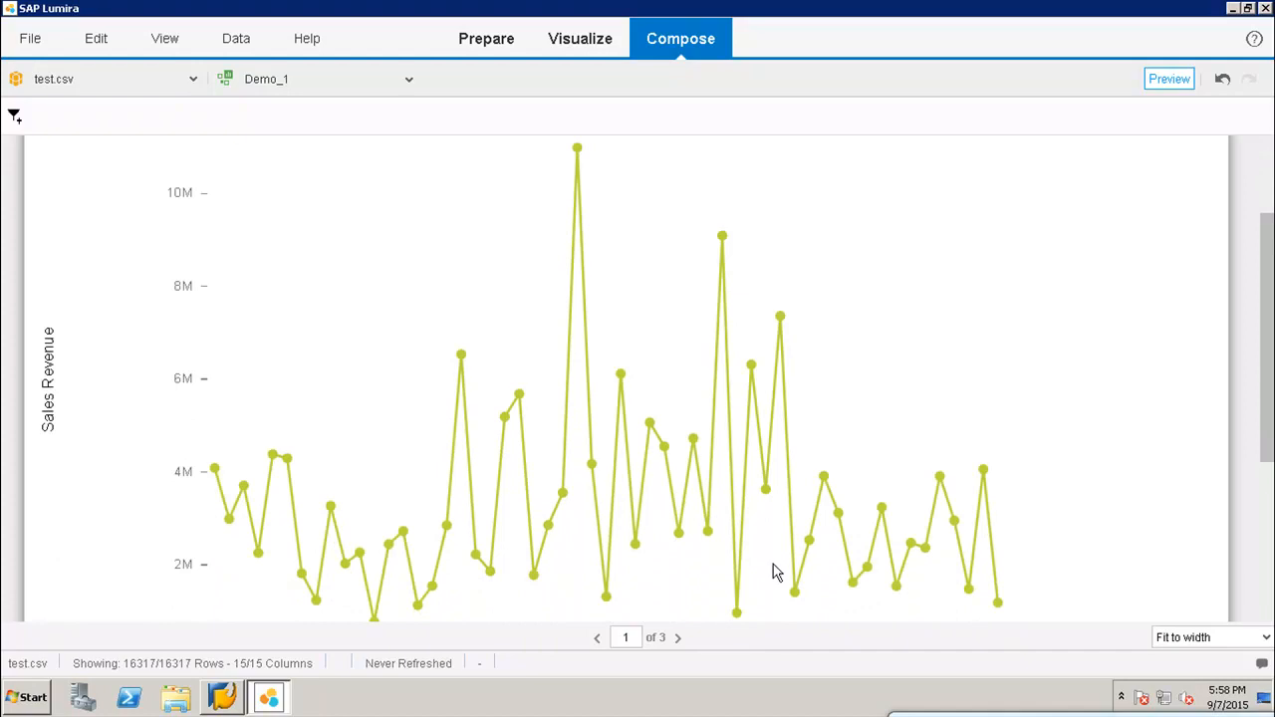
click(678, 638)
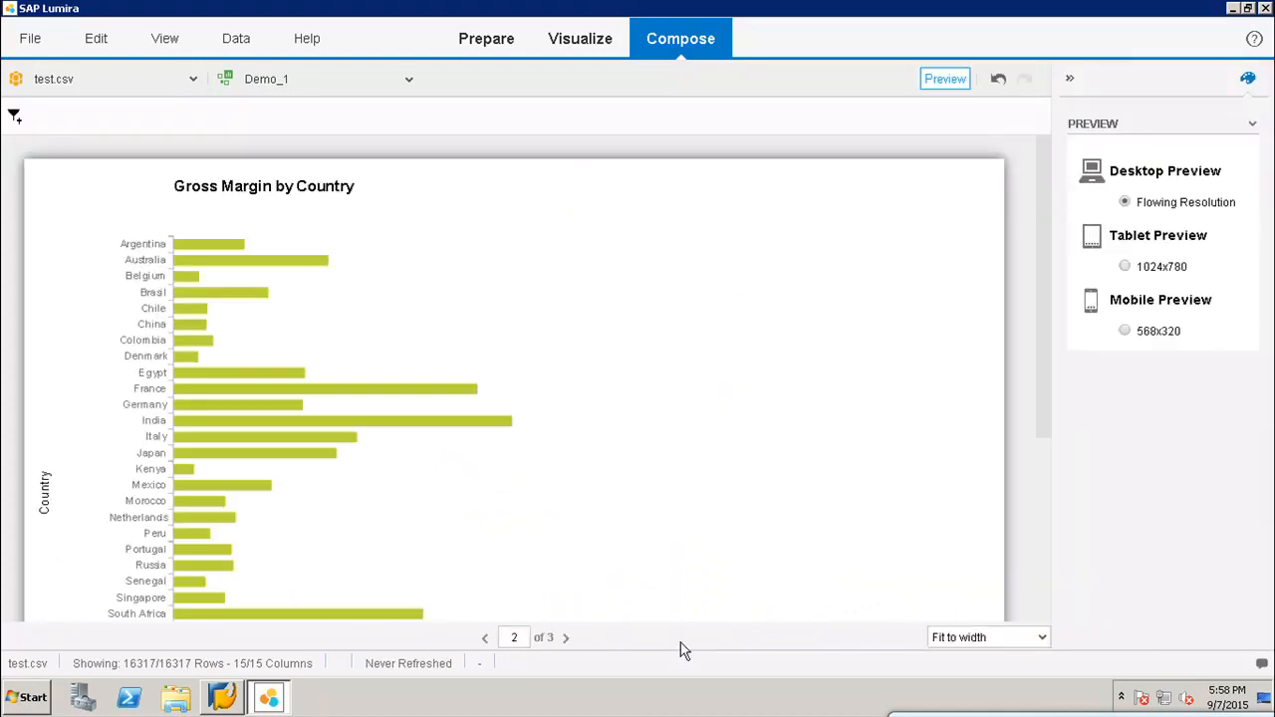
click(567, 638)
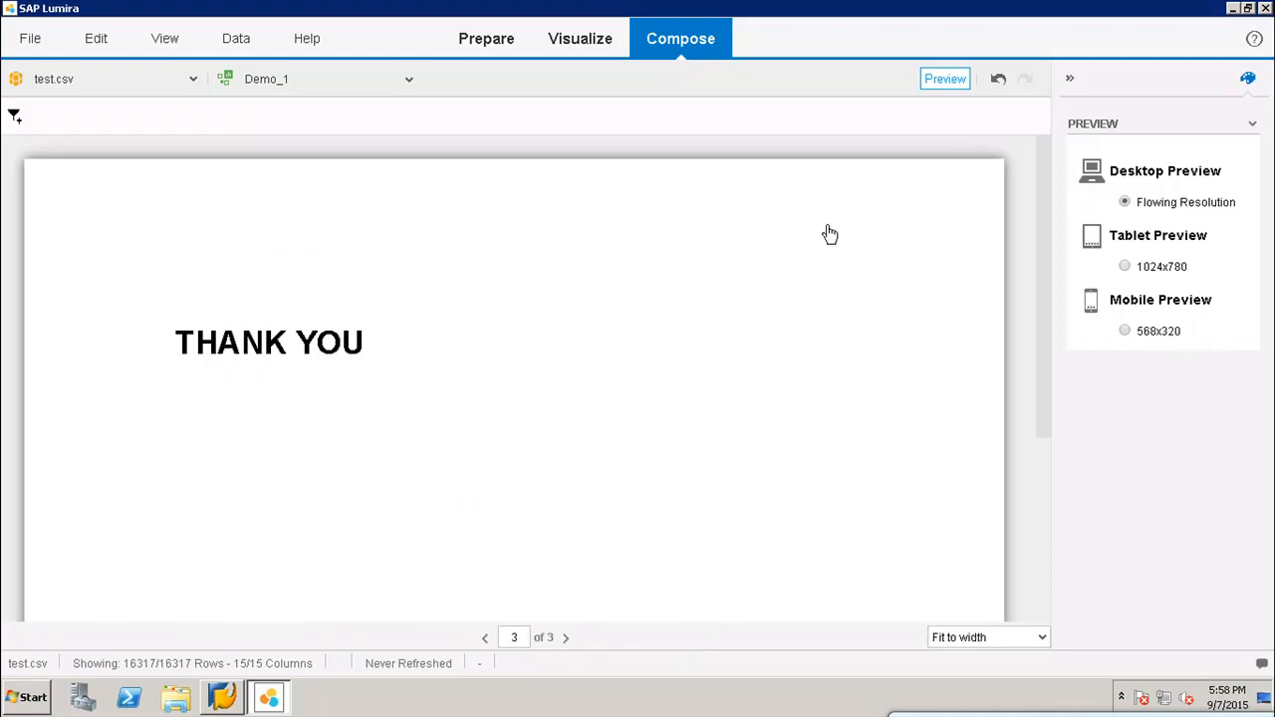
click(954, 80)
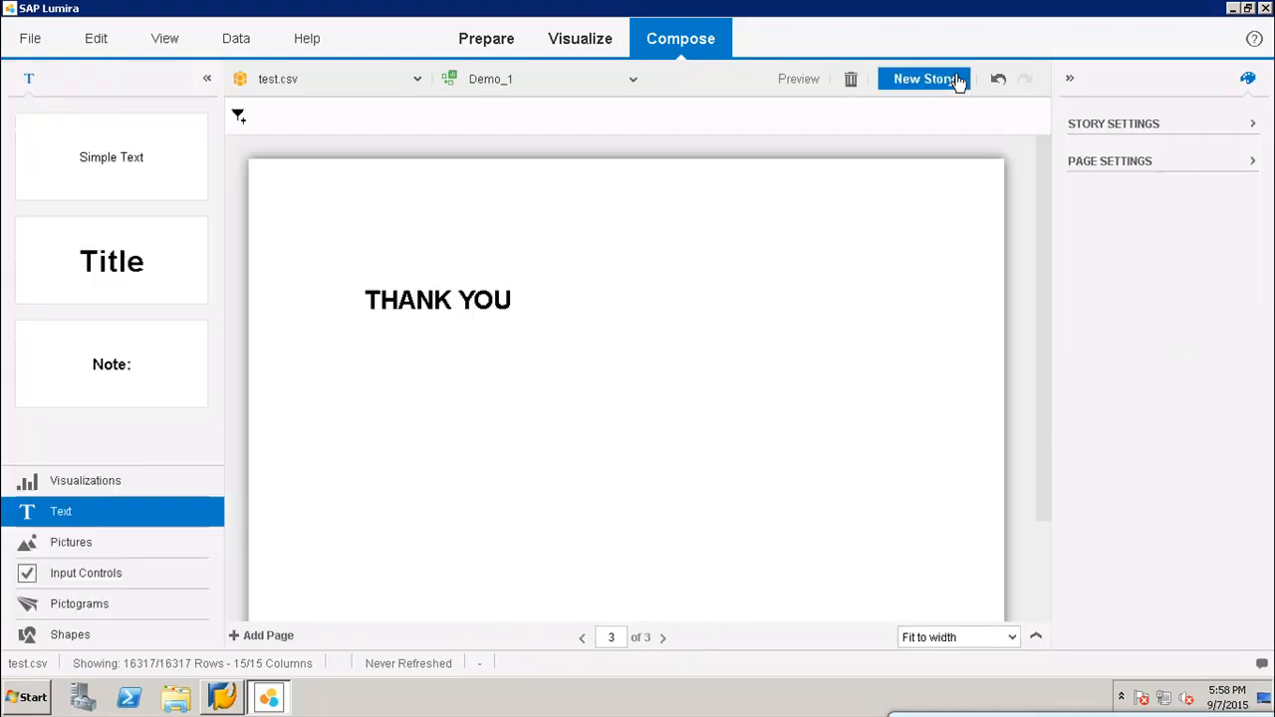
click(583, 641)
click(584, 641)
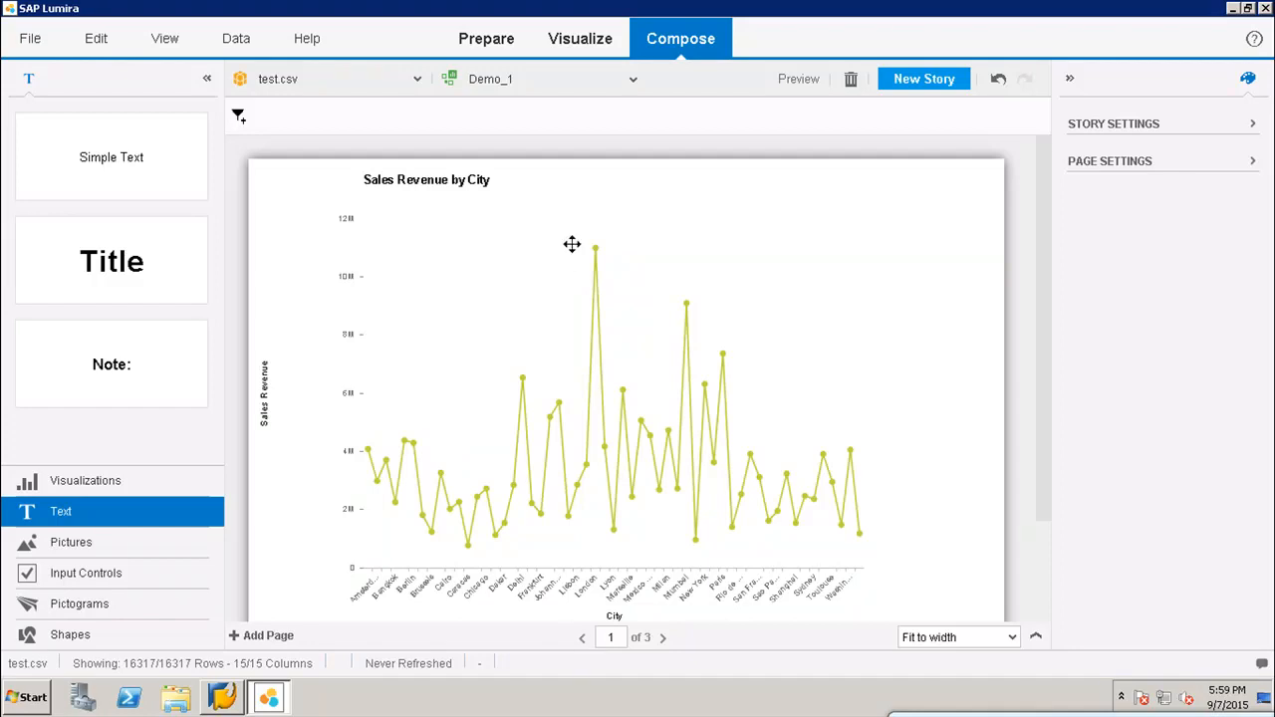
- Check the list of available stories and minimize the application window
click(634, 82)
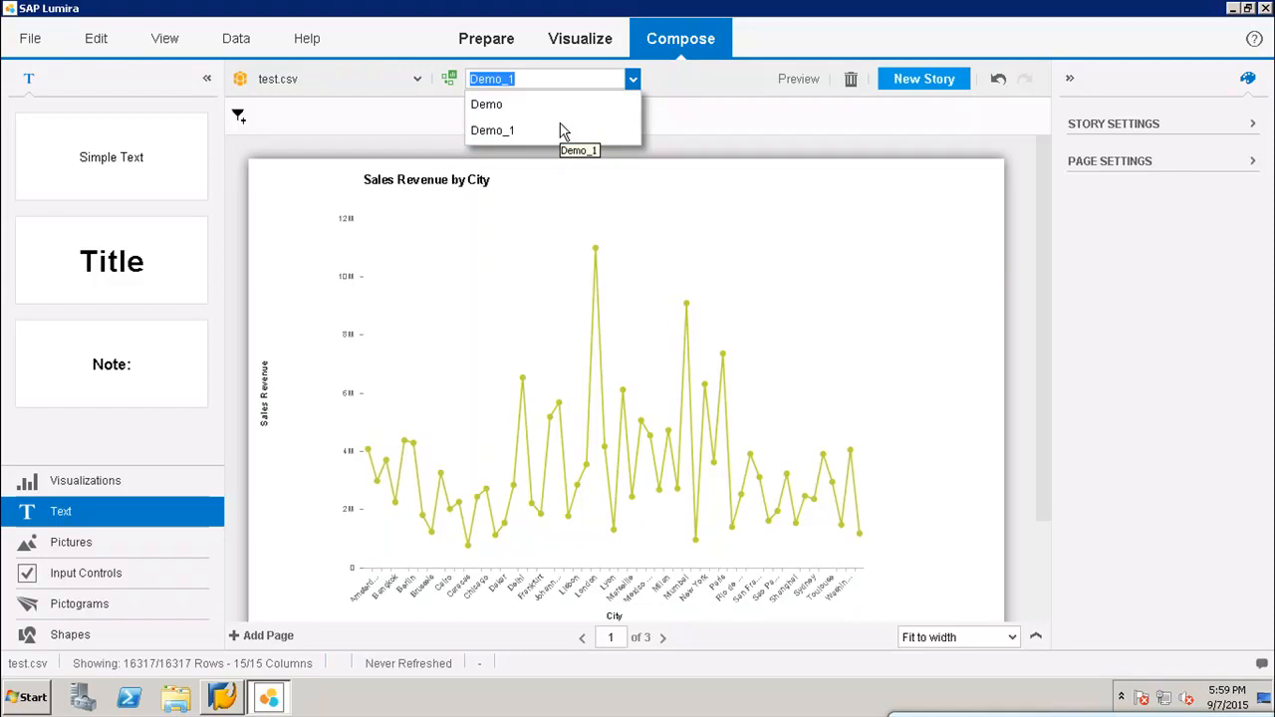
click(683, 130)
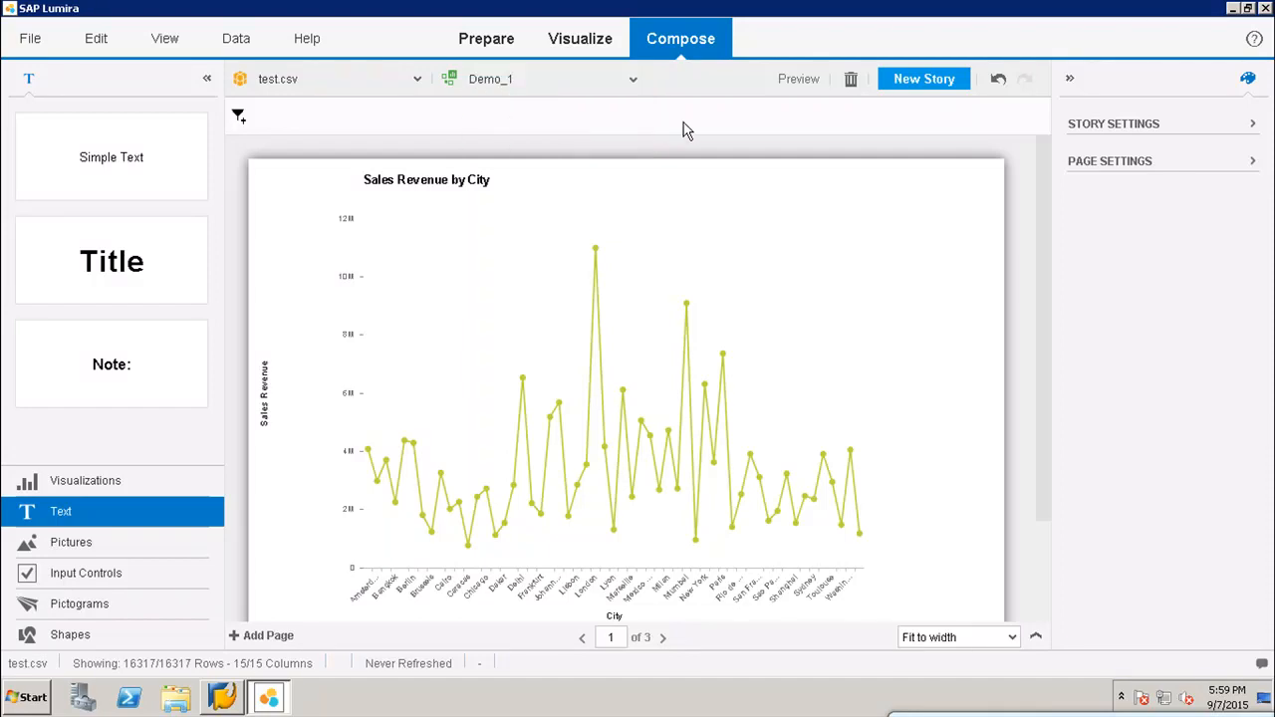
click(1232, 9)
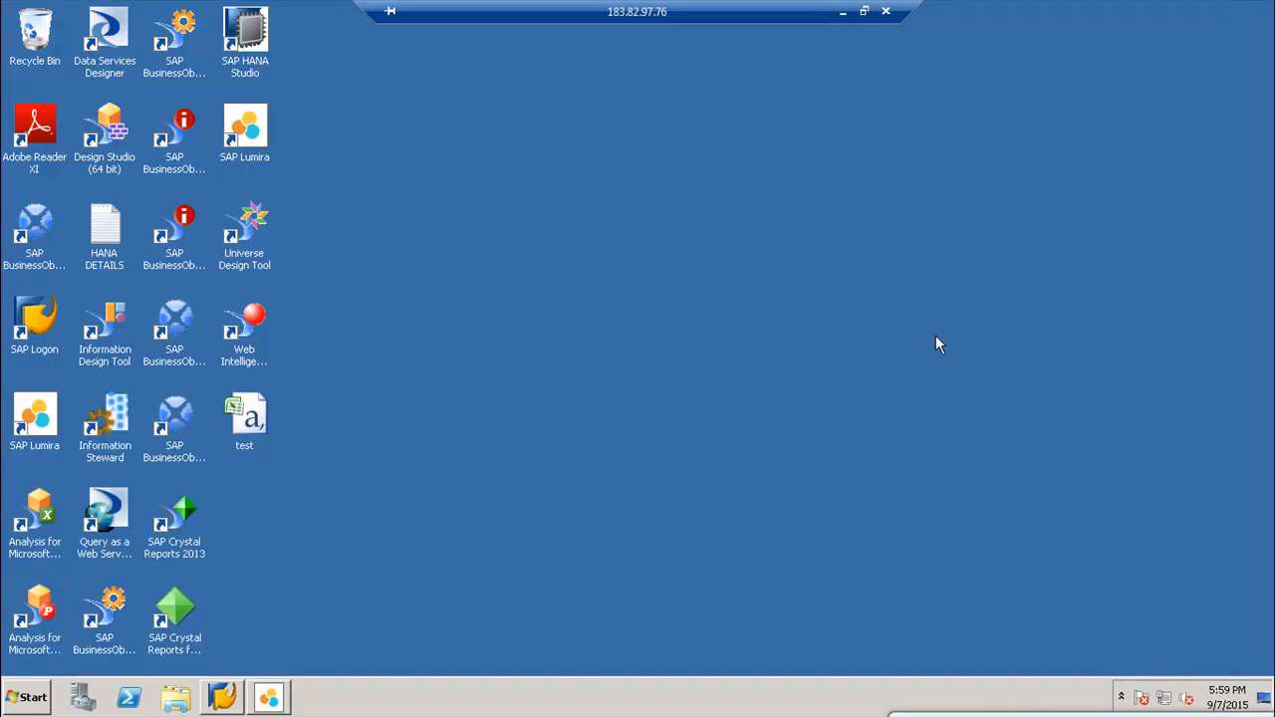